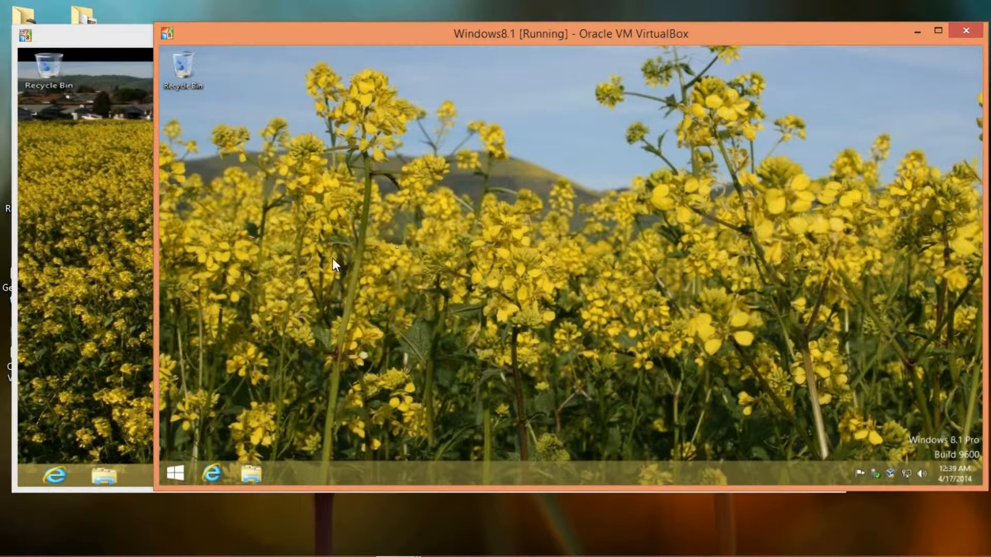
# Step: Compare the Windows 8 and Windows 8.1 virtual machine desktops, and view the Windows 8.1 Start screen in full screen
pyautogui.click(69, 174)
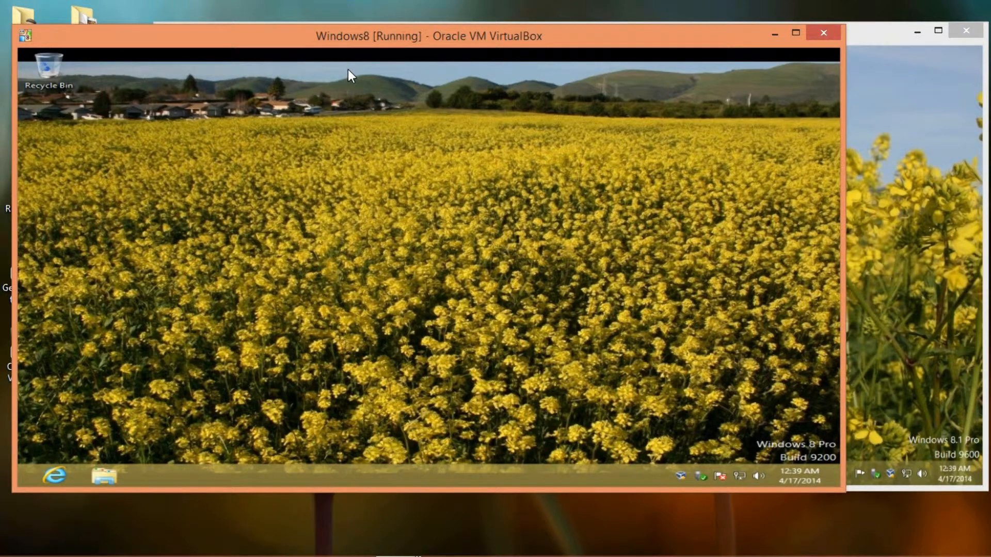
pyautogui.click(959, 197)
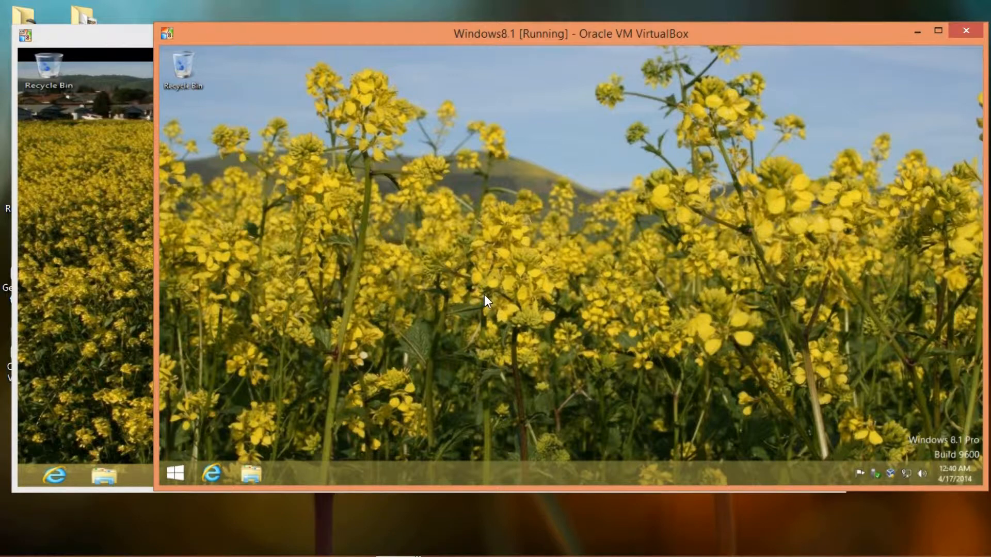
pyautogui.press('Control_R+f')
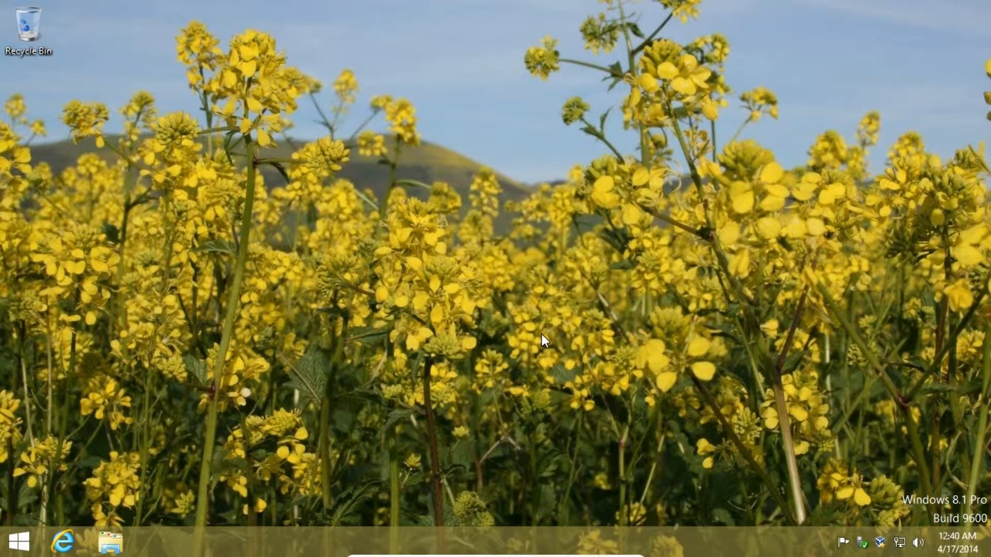
pyautogui.click(9, 550)
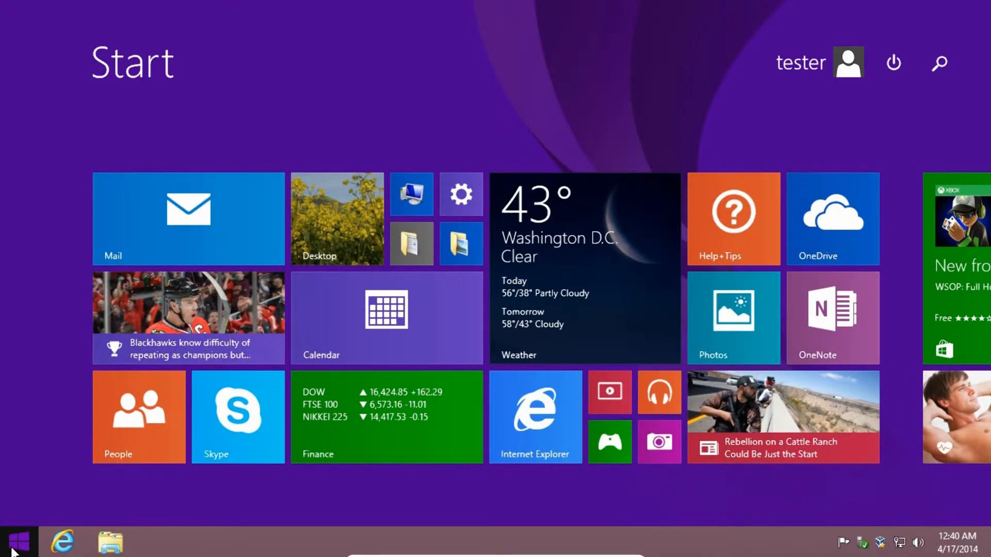
pyautogui.click(13, 551)
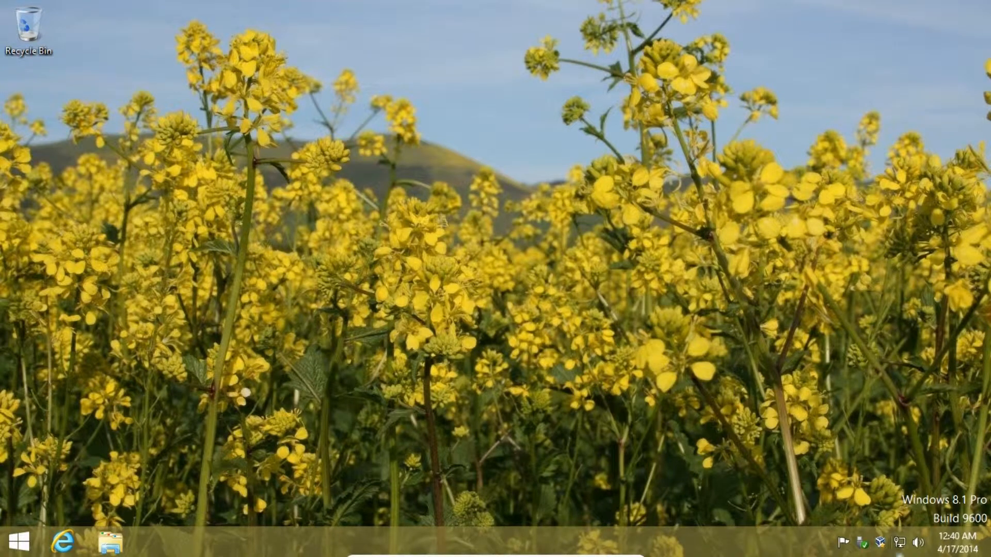
# Step: Open PC settings in the Windows 8.1 virtual machine through the Settings charm
pyautogui.moveTo(990, 556)
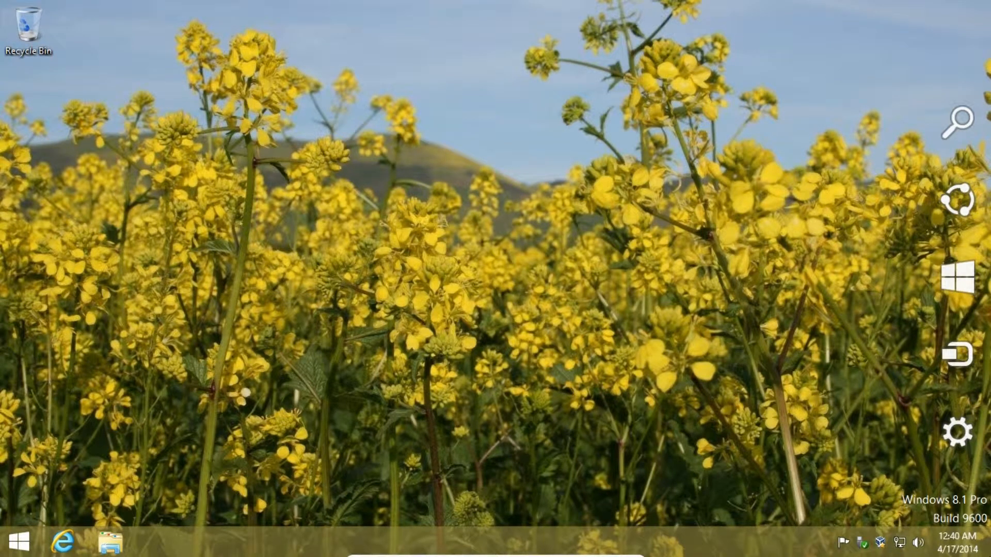
pyautogui.moveTo(958, 418)
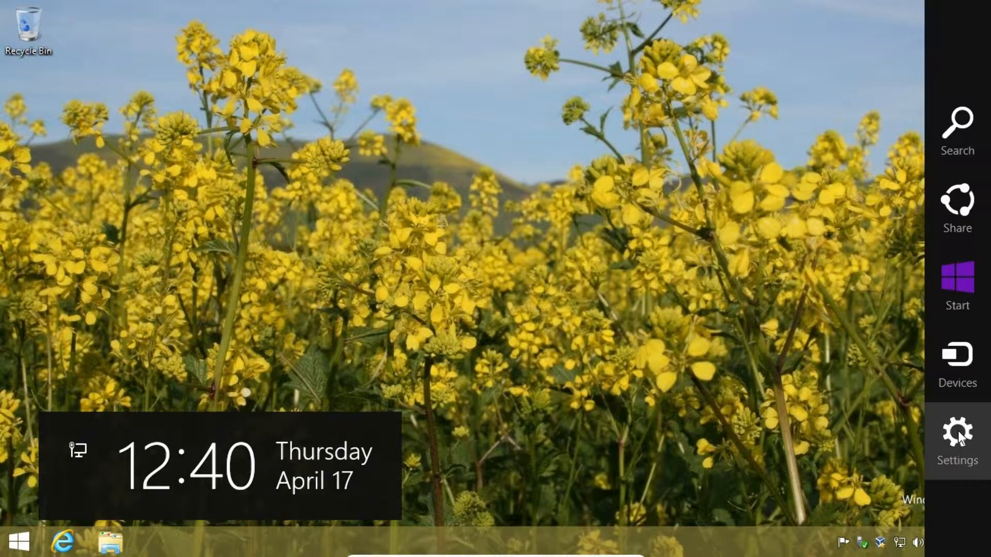
pyautogui.click(957, 432)
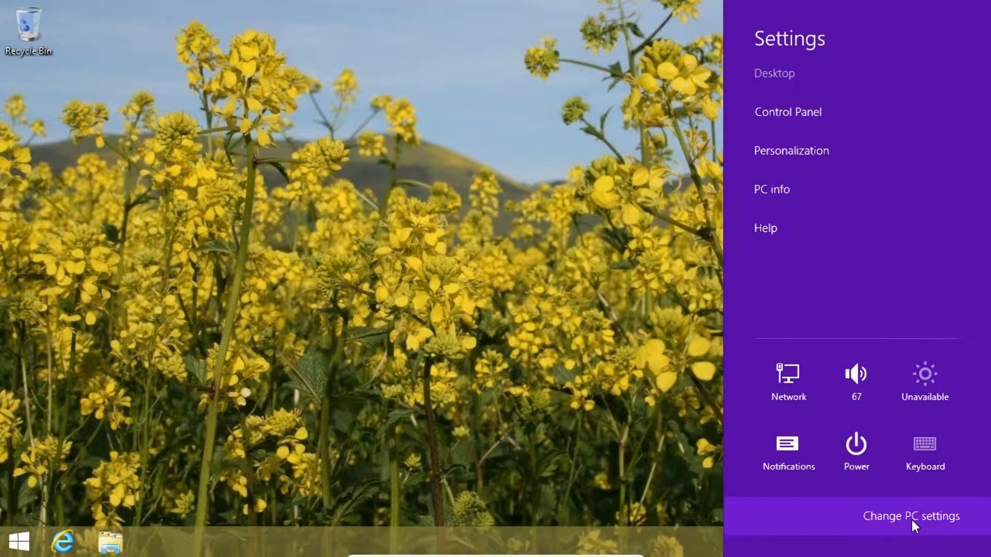
pyautogui.click(911, 517)
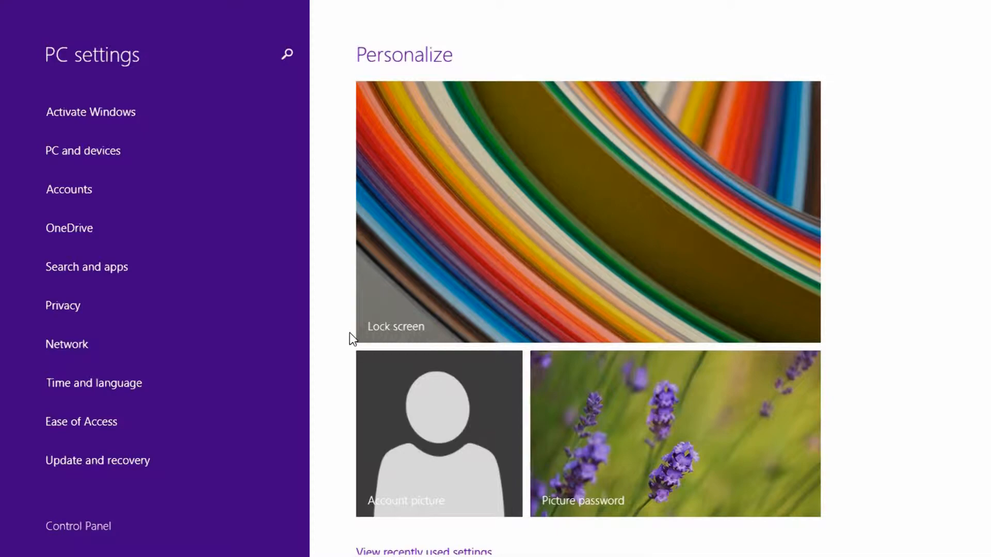
# Step: Switch to the Windows 8 virtual machine, show it full screen, and open its PC settings
pyautogui.hotkey('ctrl', 'f')
pyautogui.click(101, 264)
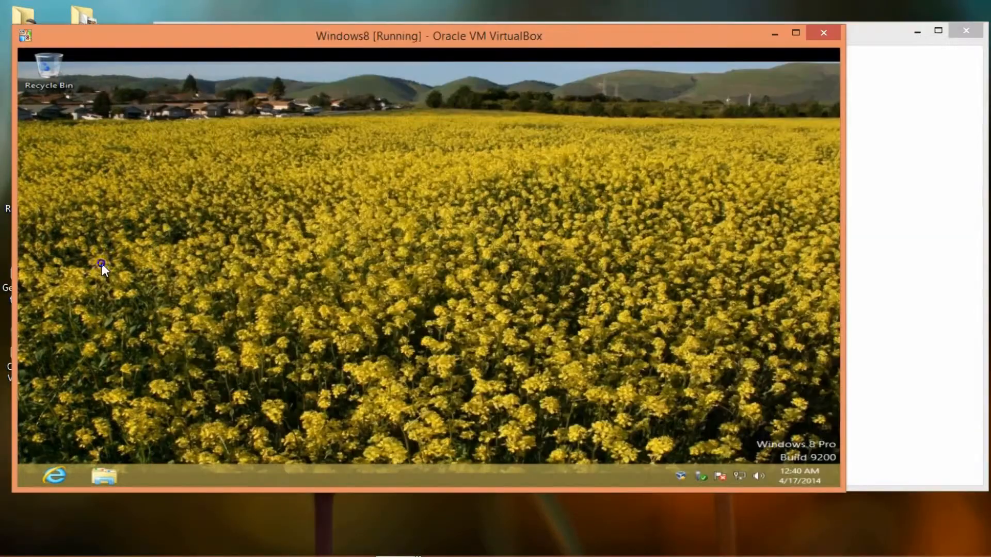
pyautogui.hotkey('ctrl', 'f')
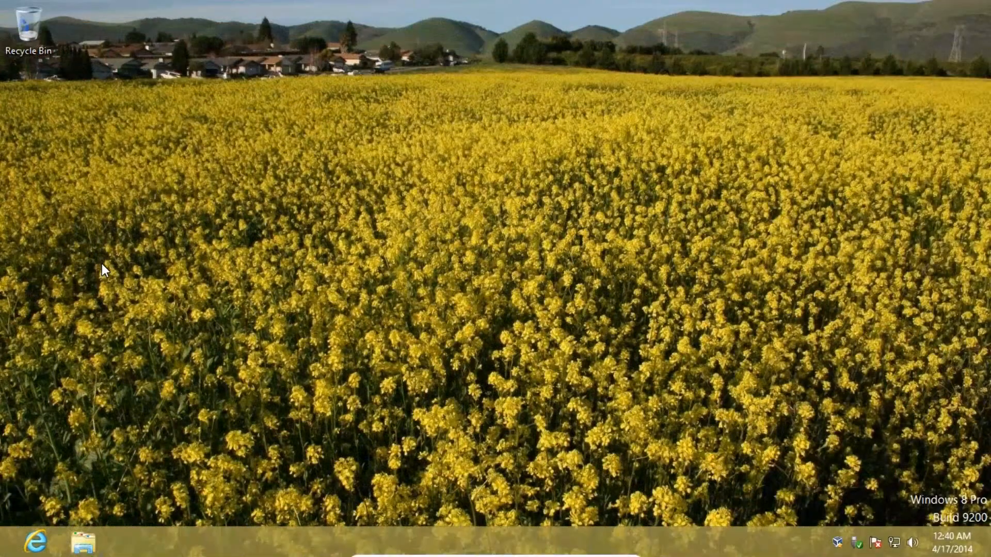
pyautogui.moveTo(988, 555)
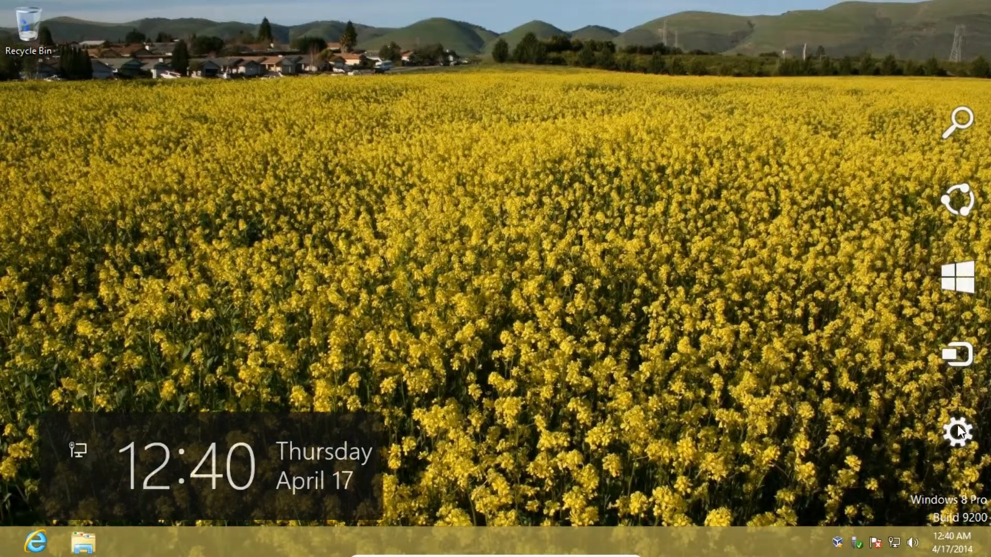
pyautogui.click(954, 429)
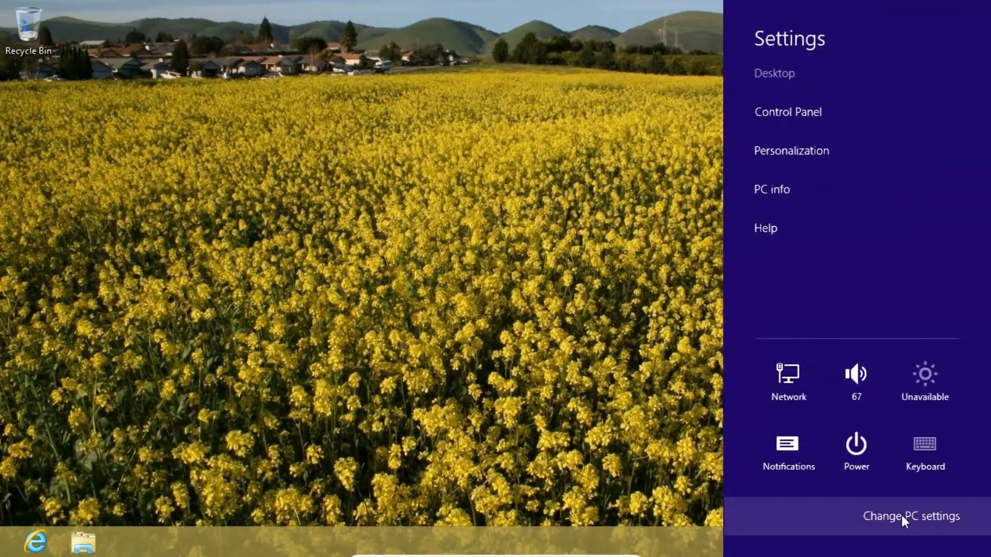
pyautogui.click(902, 517)
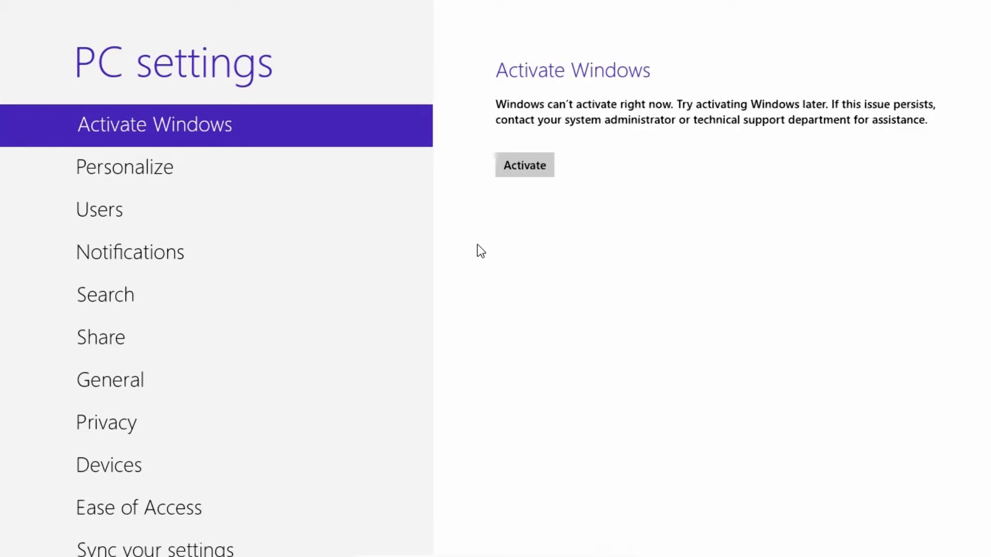
# Step: Locate Advanced startup in the General settings of Windows 8, and return the virtual machine to a window
pyautogui.click(129, 396)
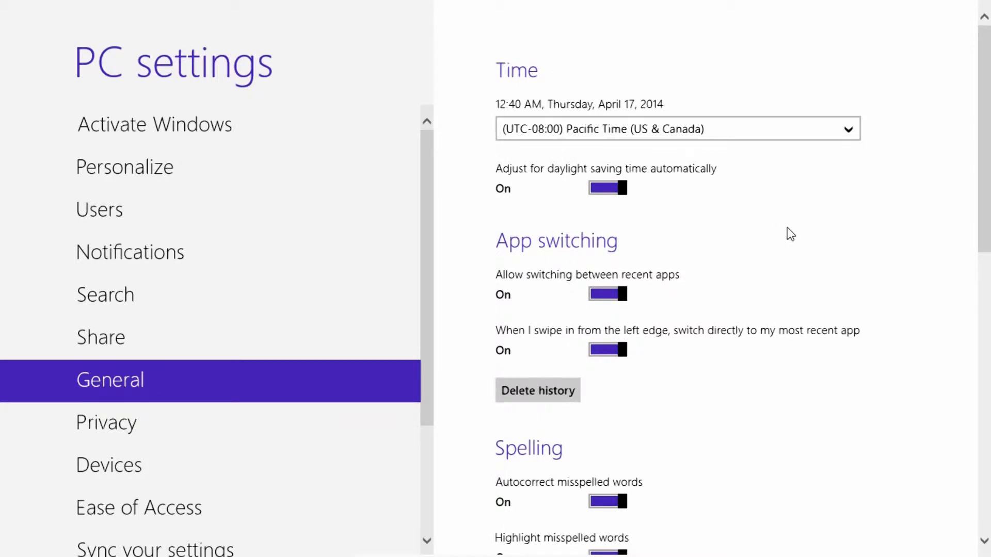
pyautogui.scroll(-10, 787, 230)
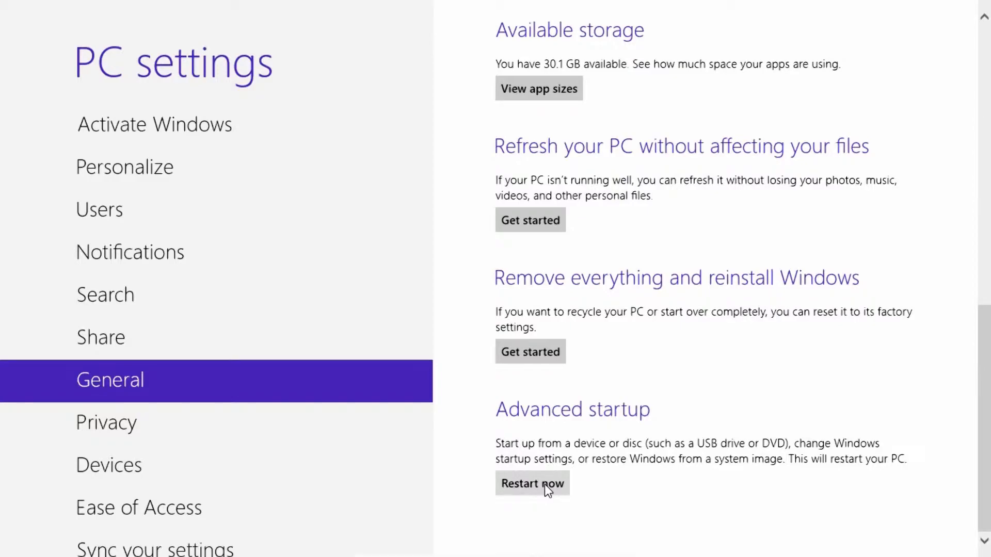
pyautogui.hotkey('ctrl', 'f')
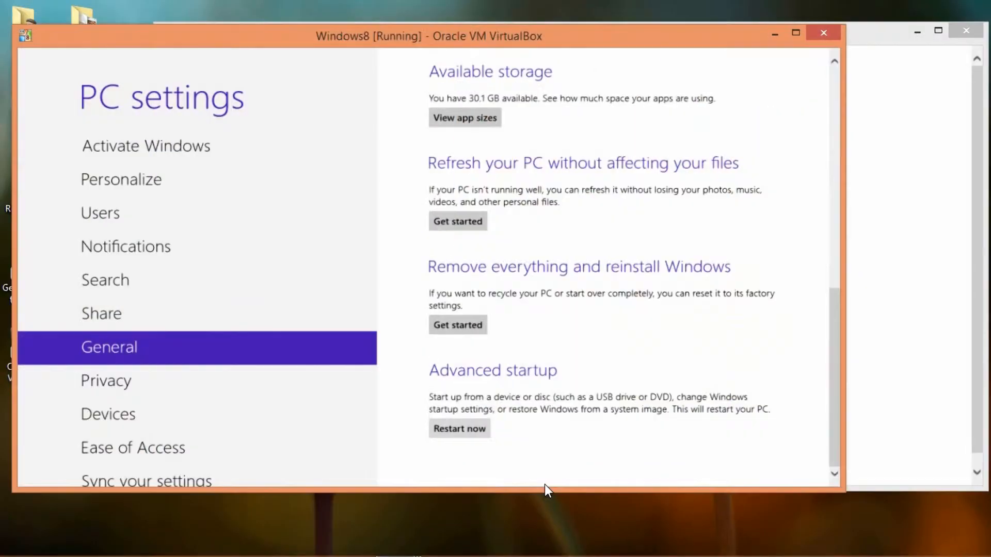
# Step: Restart the Windows 8.1 virtual machine into Advanced startup from the Recovery settings under Update and recovery
pyautogui.click(863, 37)
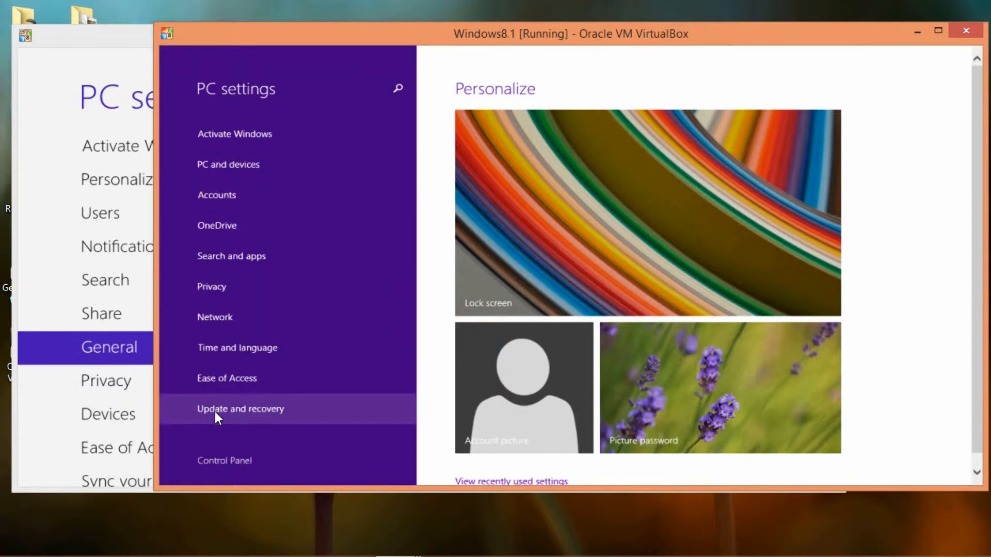
pyautogui.click(239, 410)
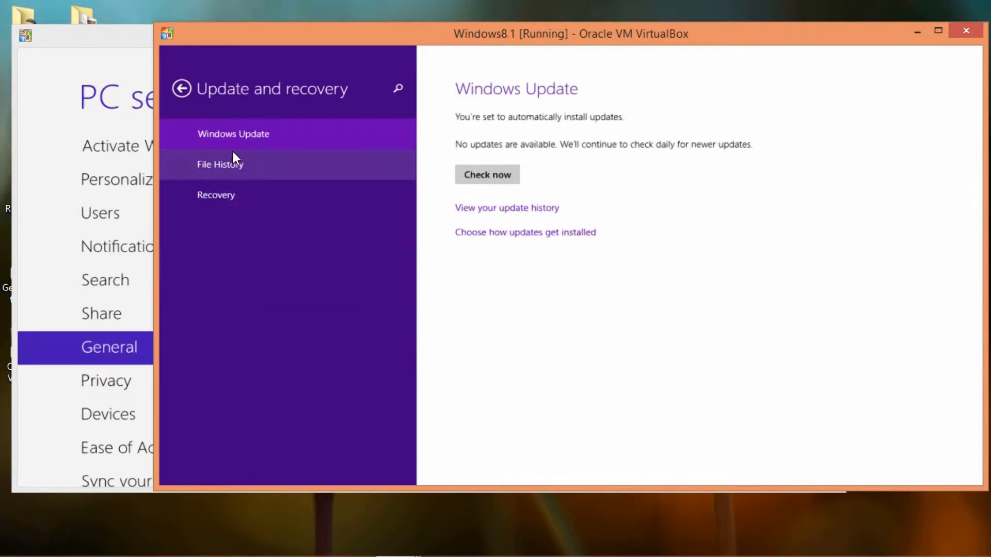
pyautogui.click(222, 196)
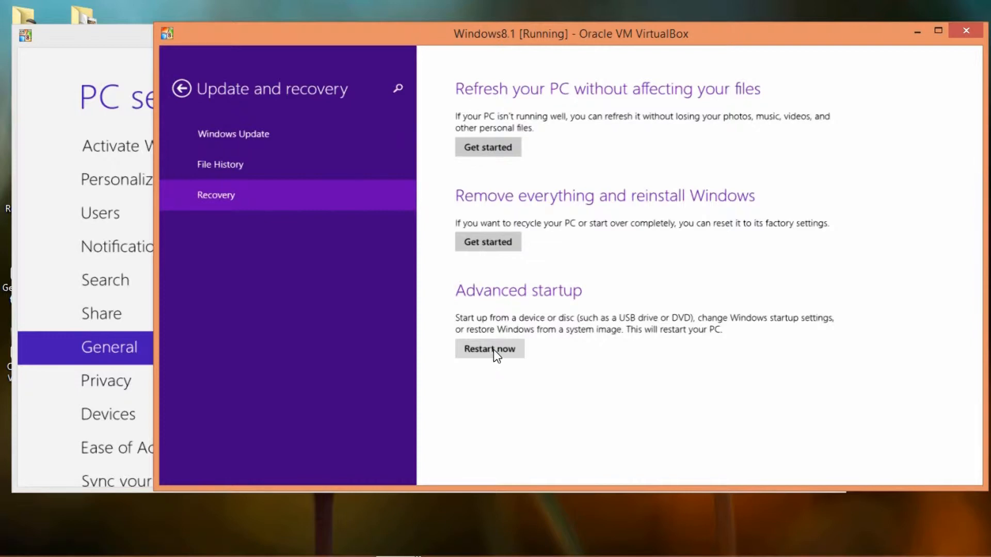
pyautogui.click(495, 351)
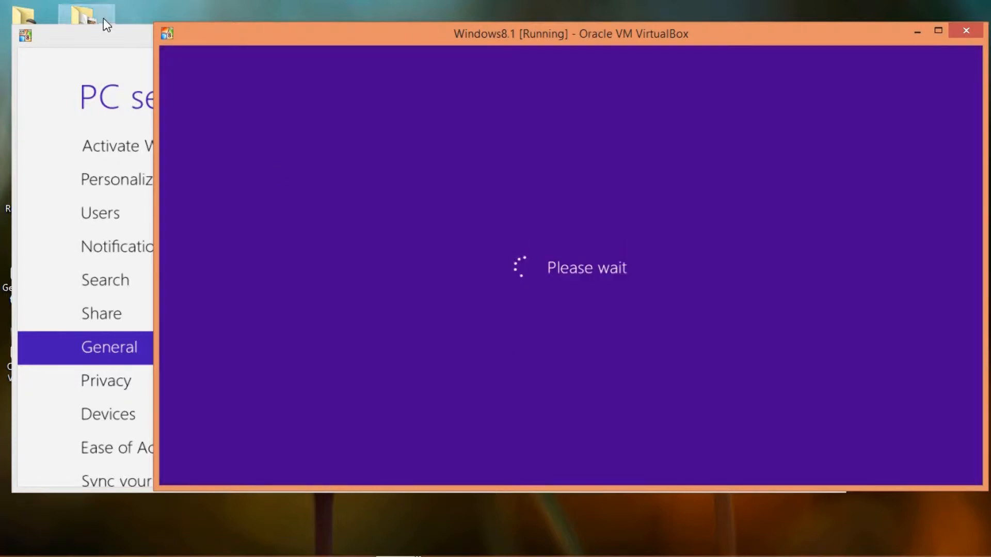
# Step: Restart the Windows 8 virtual machine into Advanced startup, and compare the startup option screens of both virtual machines
pyautogui.click(121, 46)
pyautogui.click(457, 430)
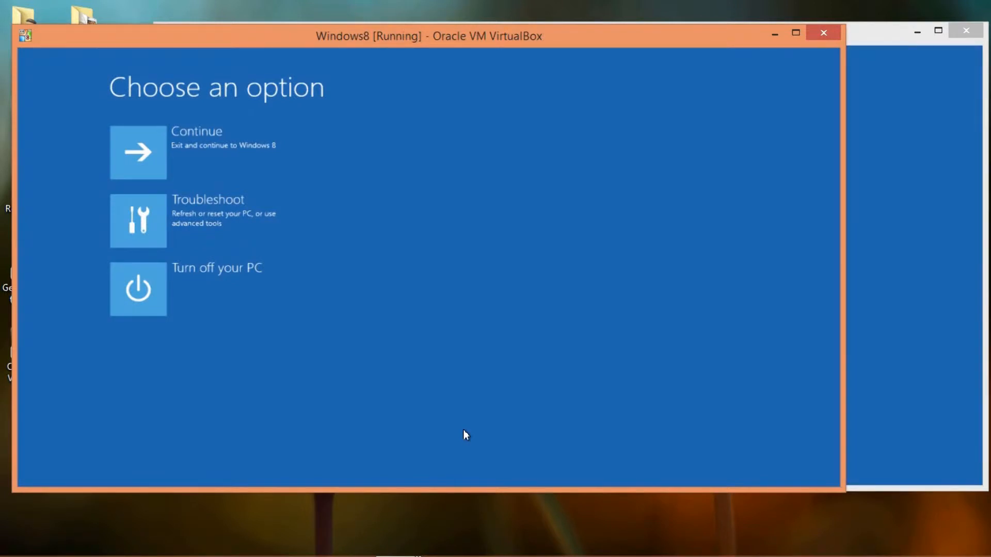
pyautogui.click(870, 40)
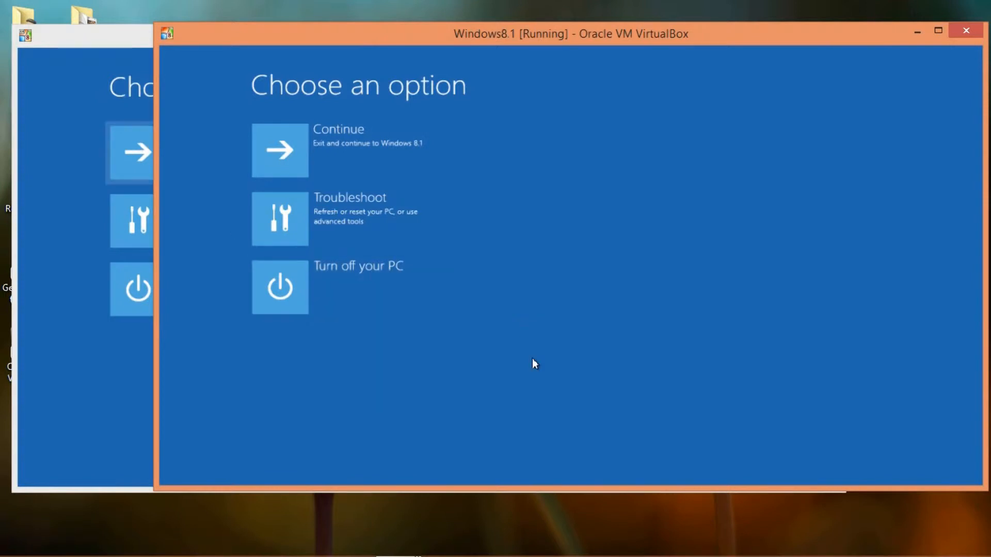
pyautogui.click(110, 41)
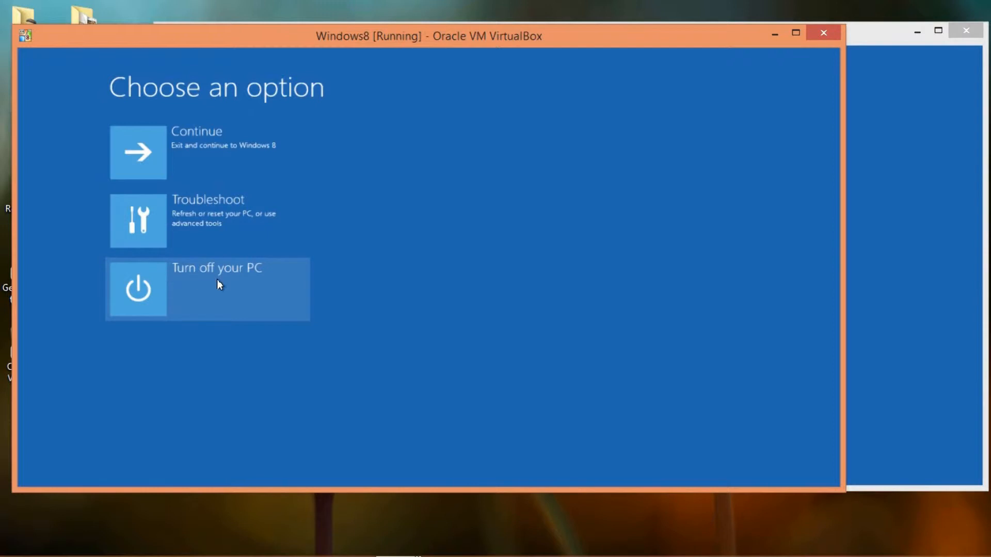
# Step: Open the Advanced options under Troubleshoot in the Windows 8 virtual machine and in the Windows 8.1 one
pyautogui.click(155, 221)
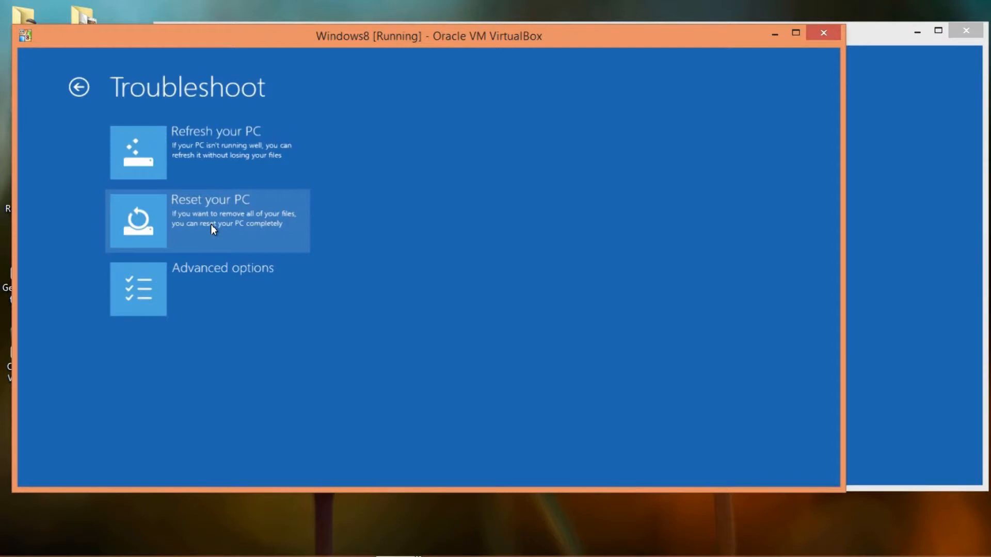
pyautogui.click(145, 294)
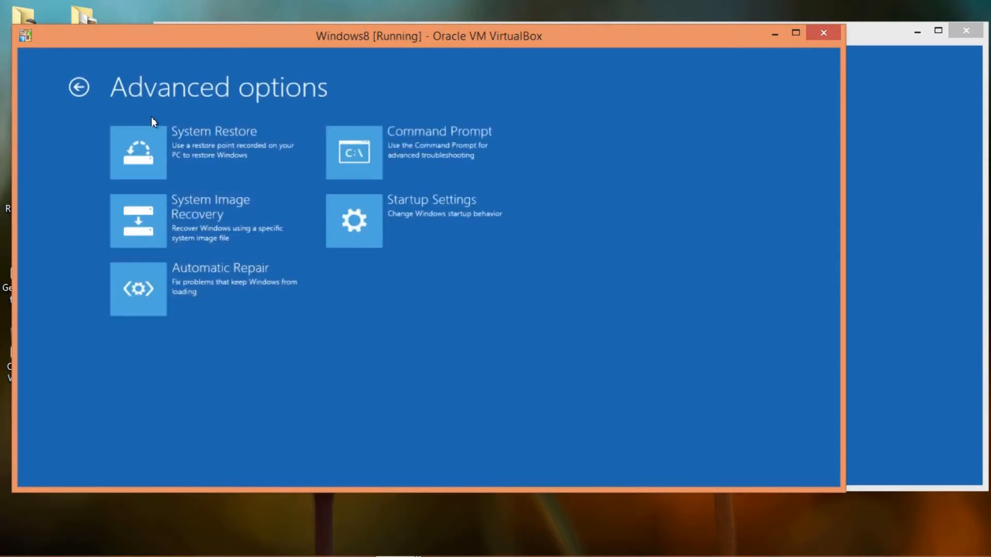
pyautogui.click(877, 253)
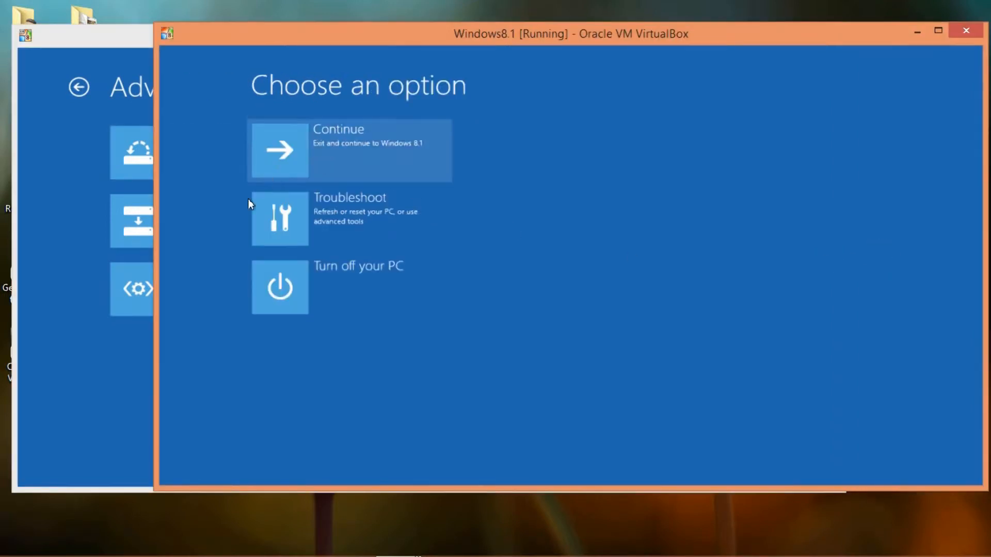
pyautogui.click(291, 213)
pyautogui.click(302, 303)
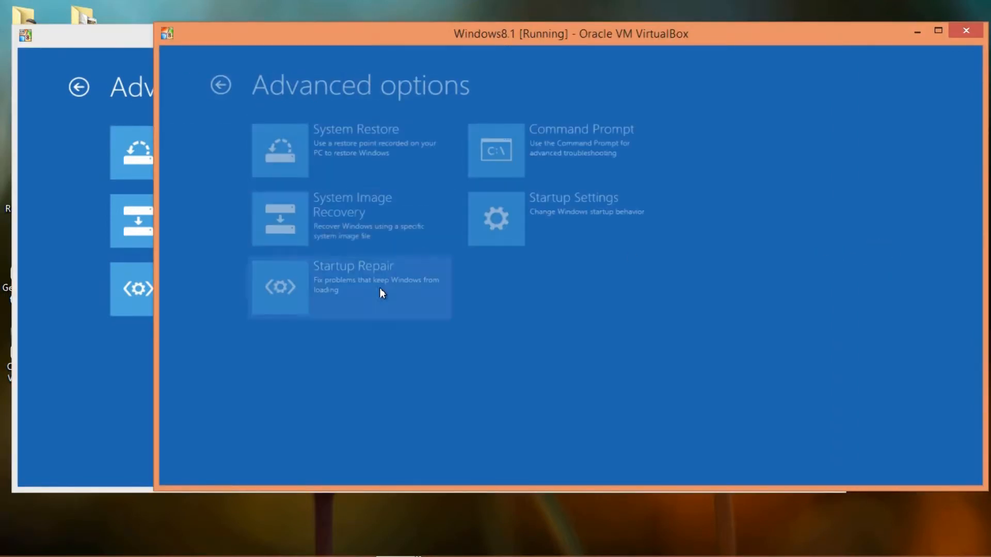
# Step: Start System Restore in both virtual machines, and compare their account selection screens
pyautogui.click(278, 156)
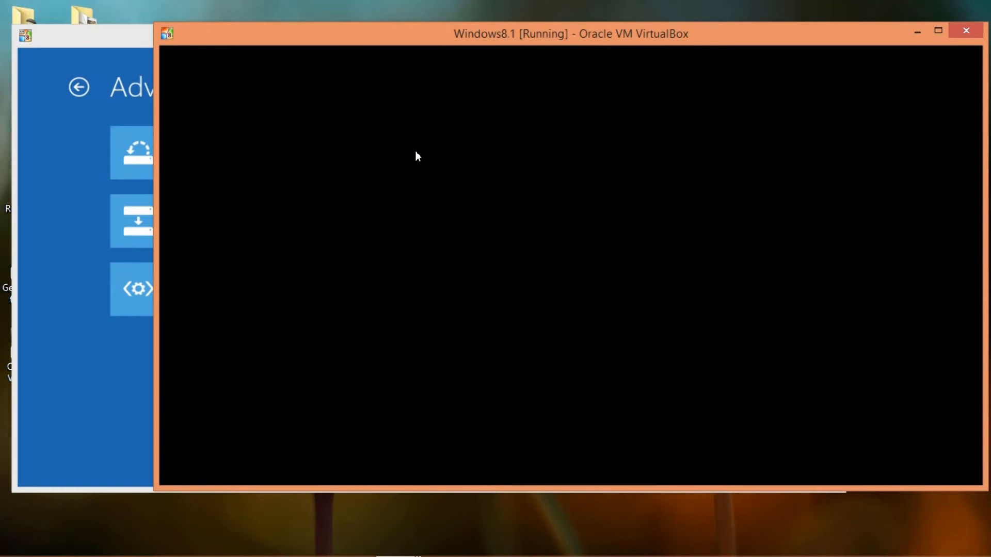
pyautogui.click(90, 153)
pyautogui.click(152, 146)
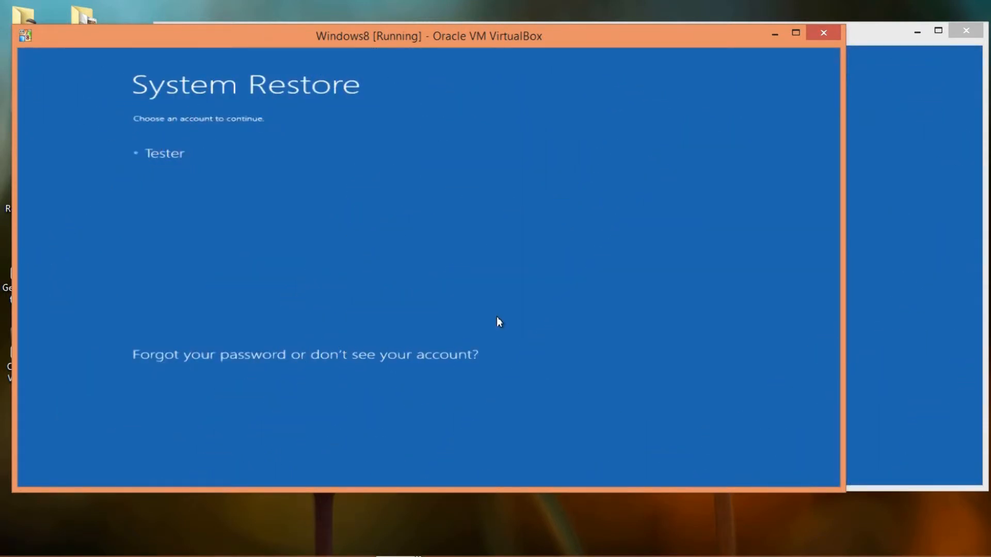
pyautogui.click(861, 34)
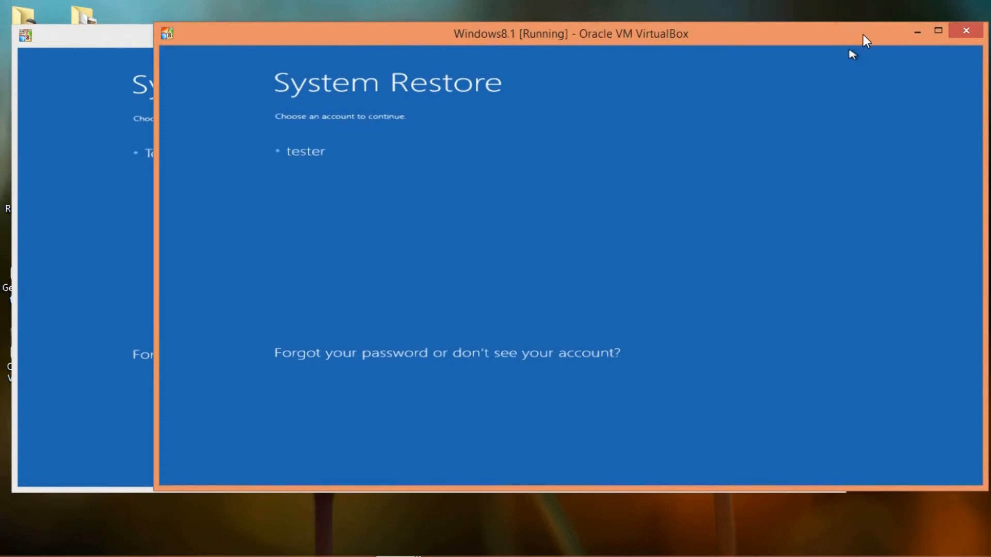
pyautogui.click(111, 38)
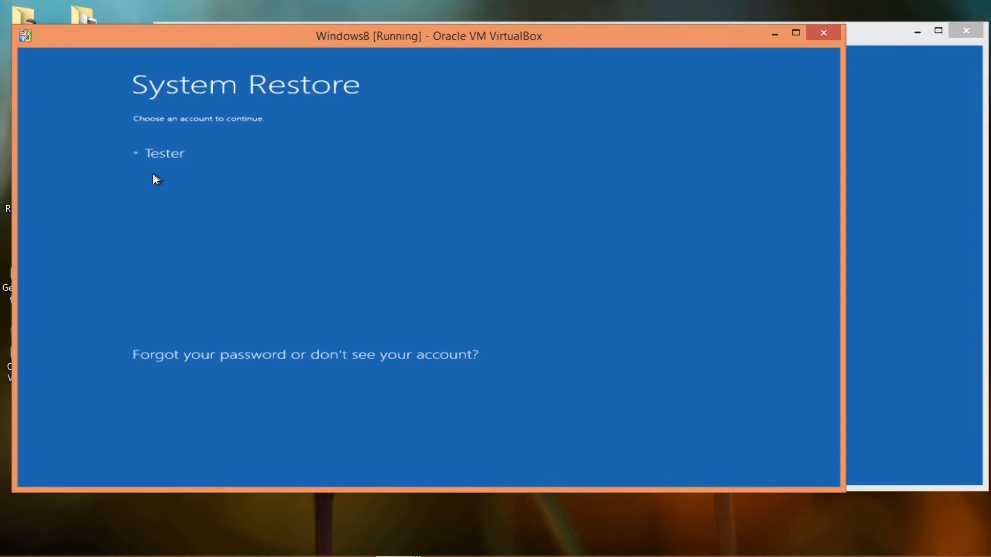
# Step: Choose the listed account in both virtual machines and continue into System Restore with the password field left blank
pyautogui.click(162, 158)
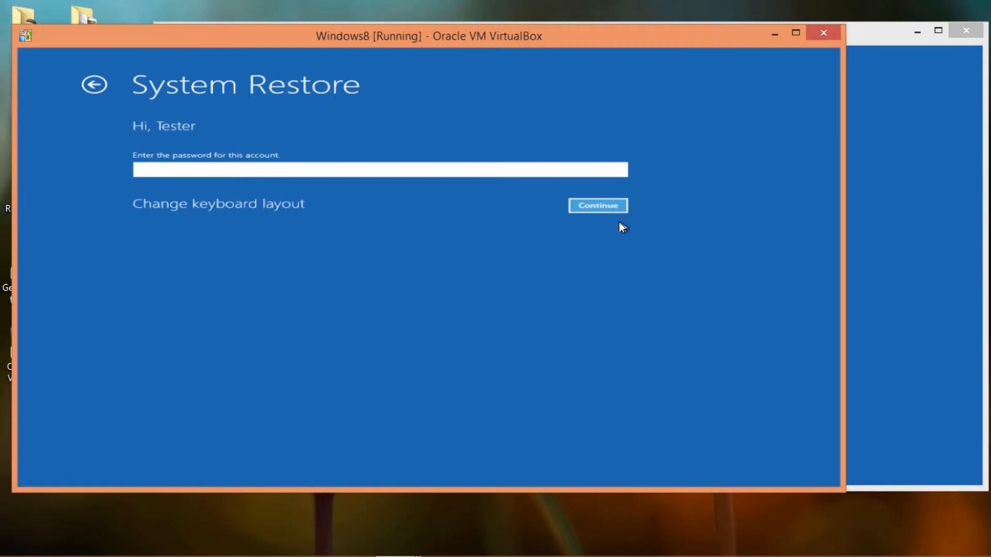
pyautogui.click(610, 207)
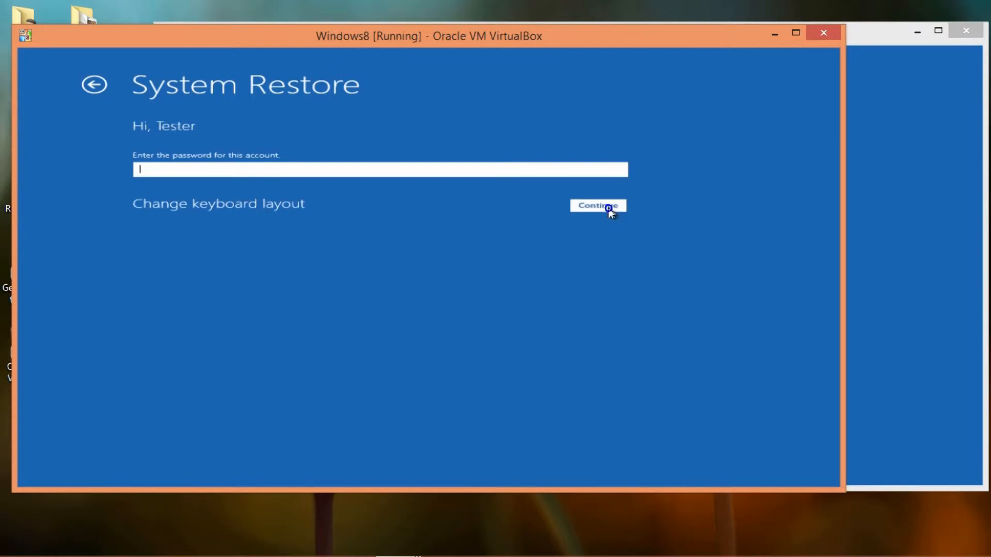
pyautogui.click(955, 208)
pyautogui.click(311, 152)
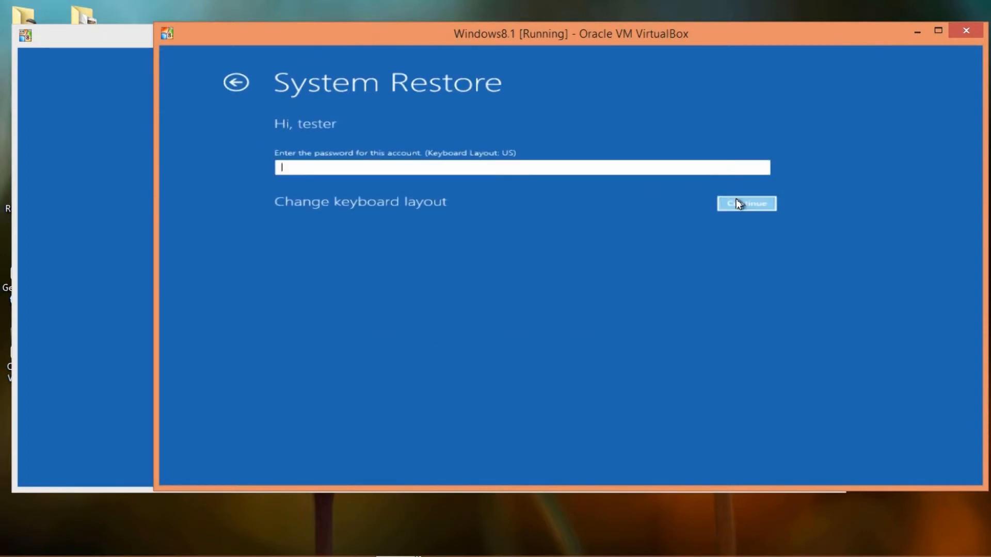
pyautogui.click(737, 203)
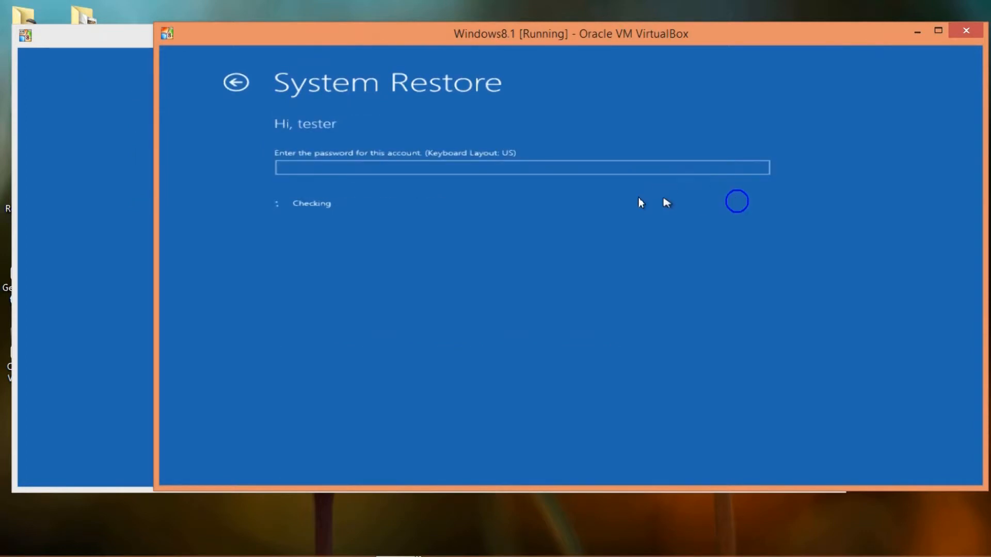
# Step: Compare the System Restore introduction pages of both virtual machines, and advance each wizard to its restore point list
pyautogui.click(129, 43)
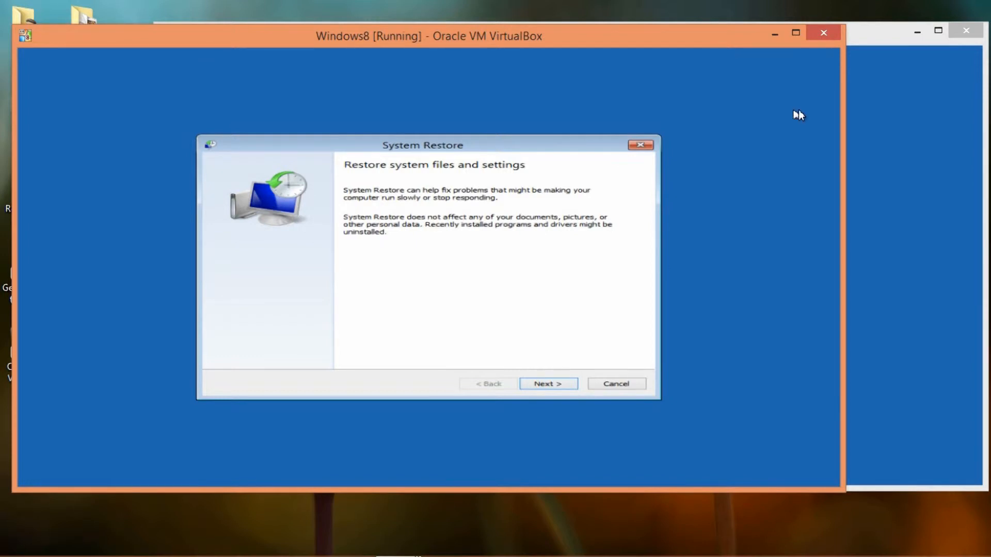
pyautogui.click(883, 39)
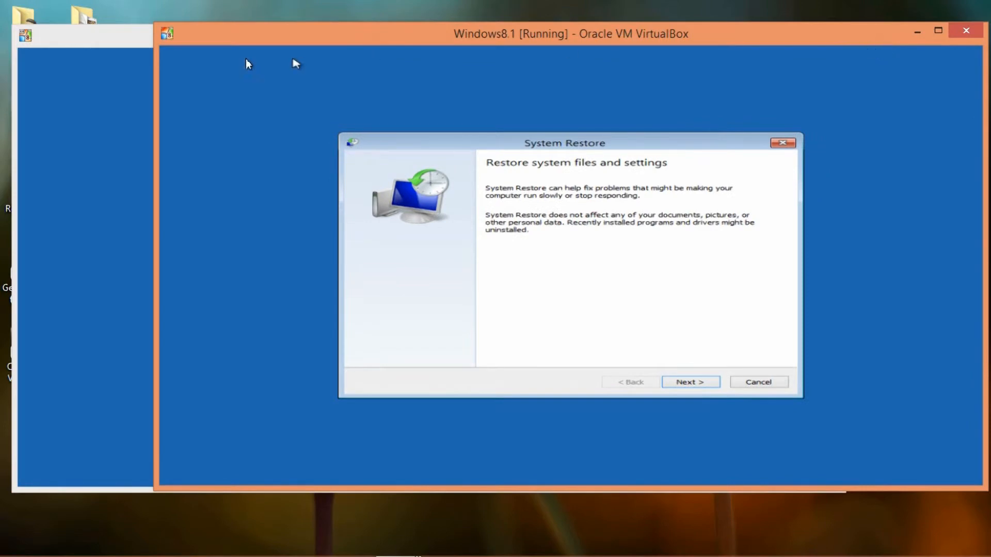
pyautogui.click(79, 36)
pyautogui.click(542, 383)
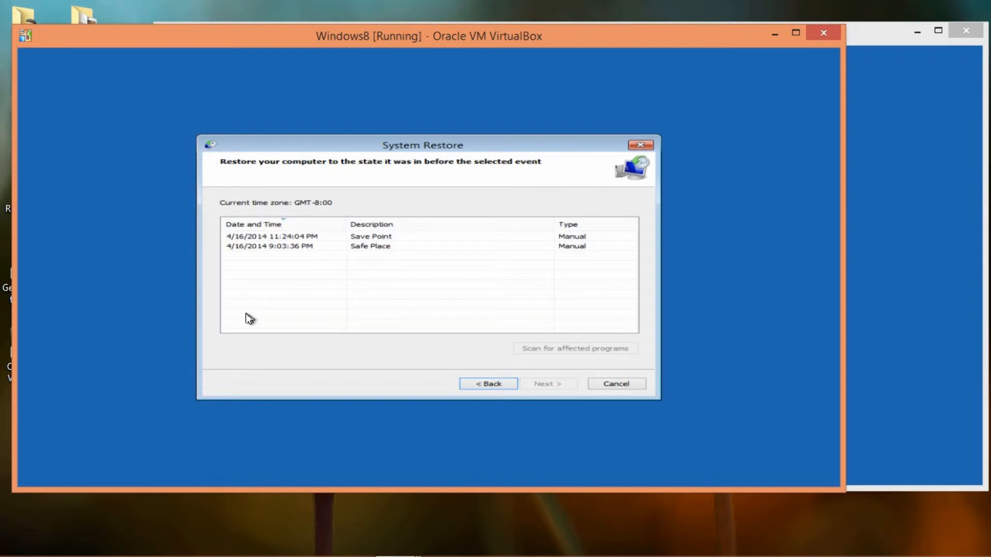
pyautogui.click(859, 44)
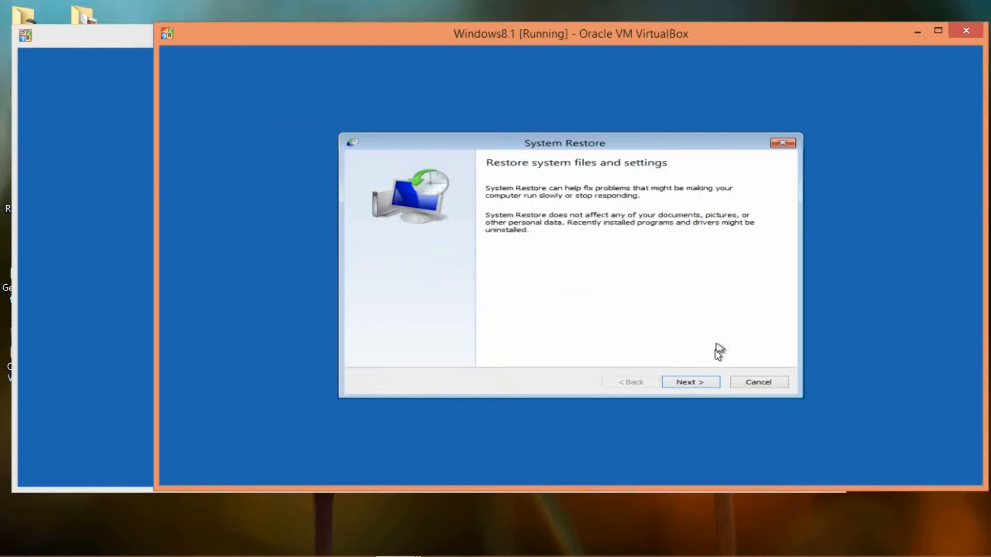
pyautogui.click(702, 382)
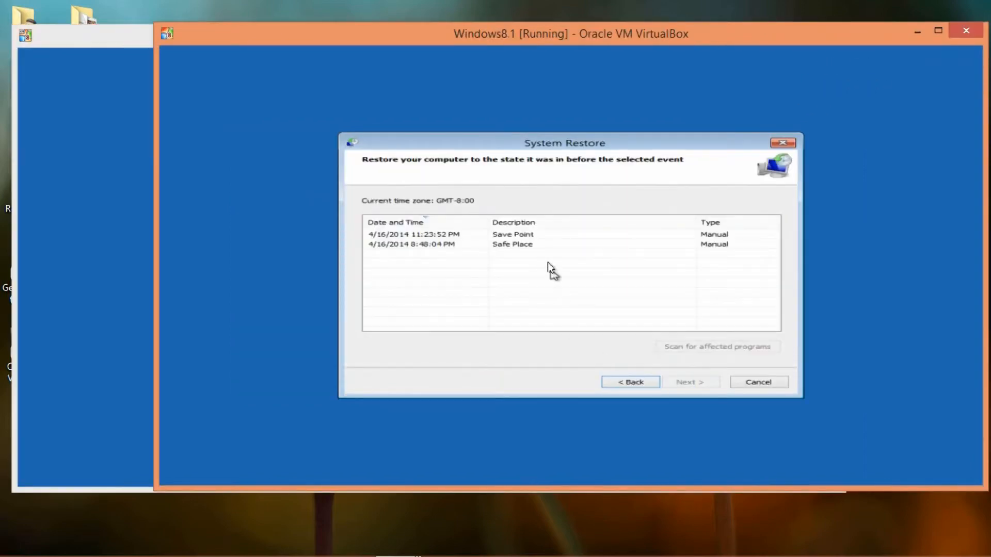
# Step: Select the Save Point restore point in the Windows 8.1 virtual machine and in the Windows 8 one
pyautogui.click(422, 236)
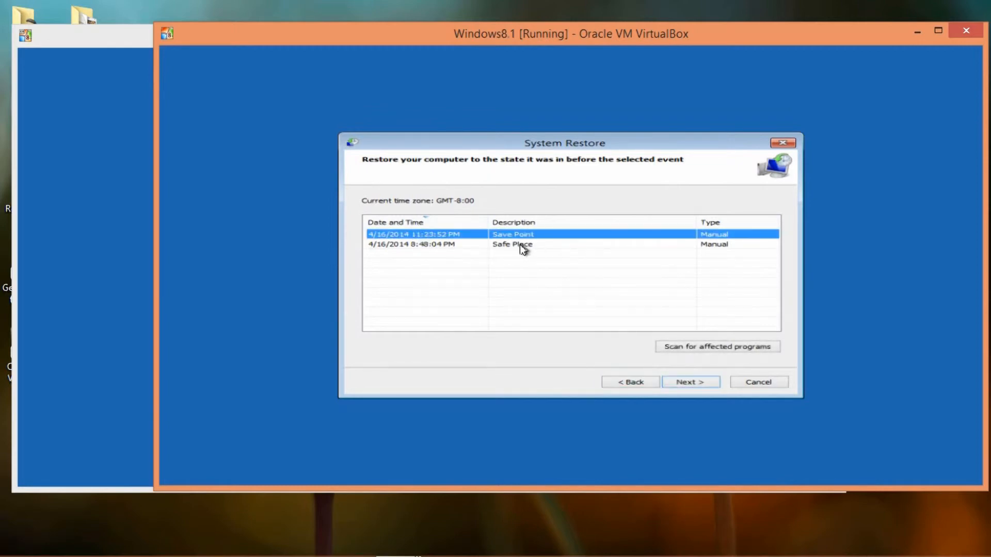
pyautogui.click(147, 48)
pyautogui.click(362, 236)
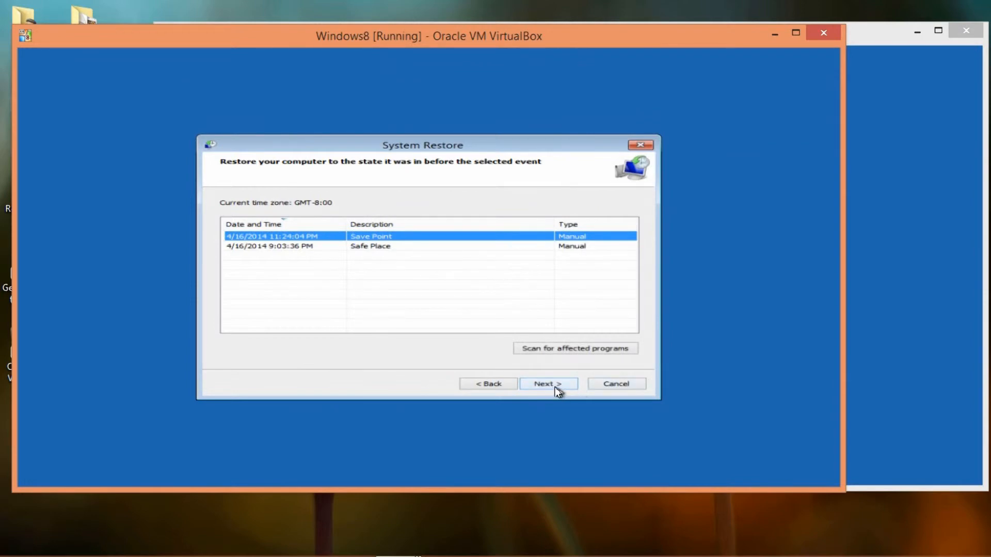
# Step: Confirm the selected restore point in the Windows 8 virtual machine and start the system restore
pyautogui.click(554, 387)
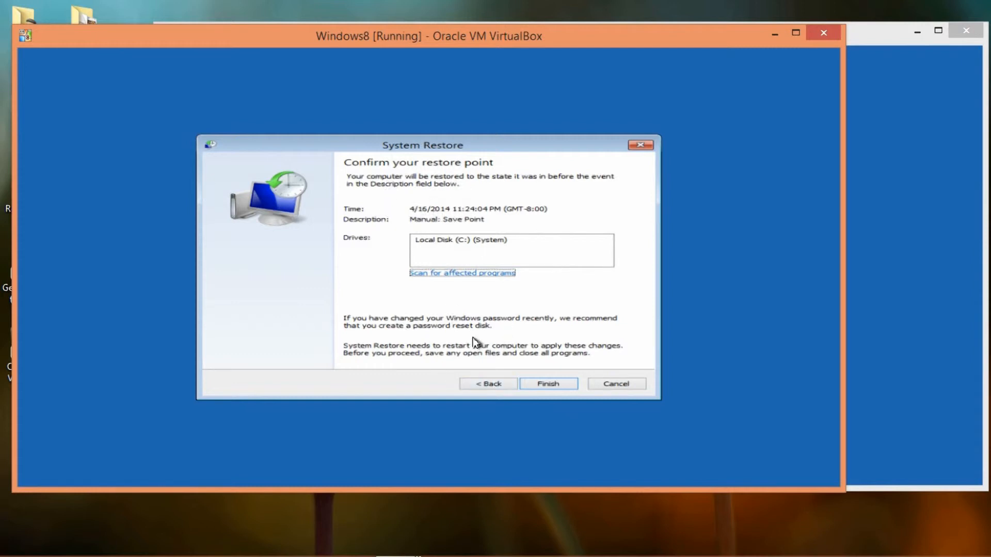
pyautogui.click(557, 385)
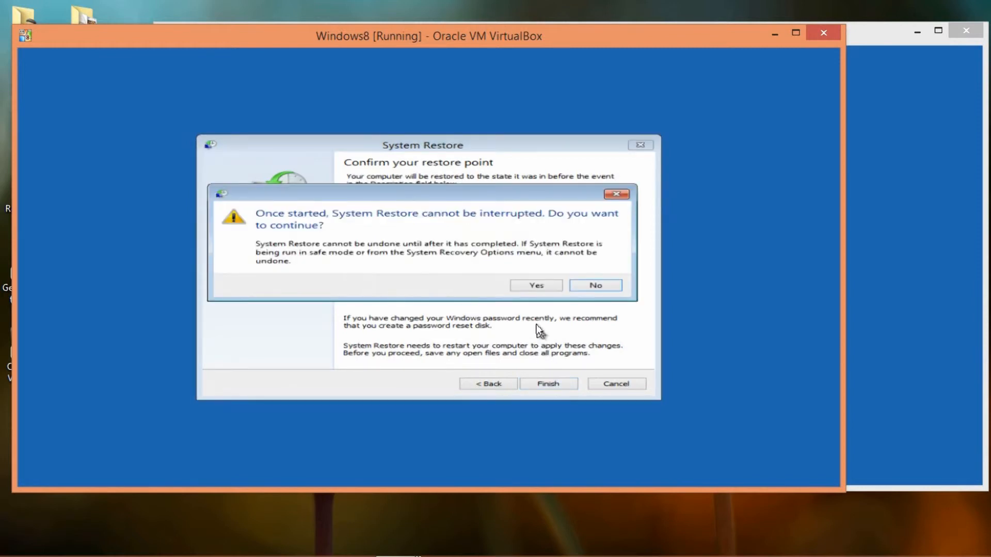
pyautogui.click(533, 288)
pyautogui.click(544, 290)
# Step: Switch to the Windows 8.1 virtual machine, confirm its selected restore point and start the restore
pyautogui.click(913, 69)
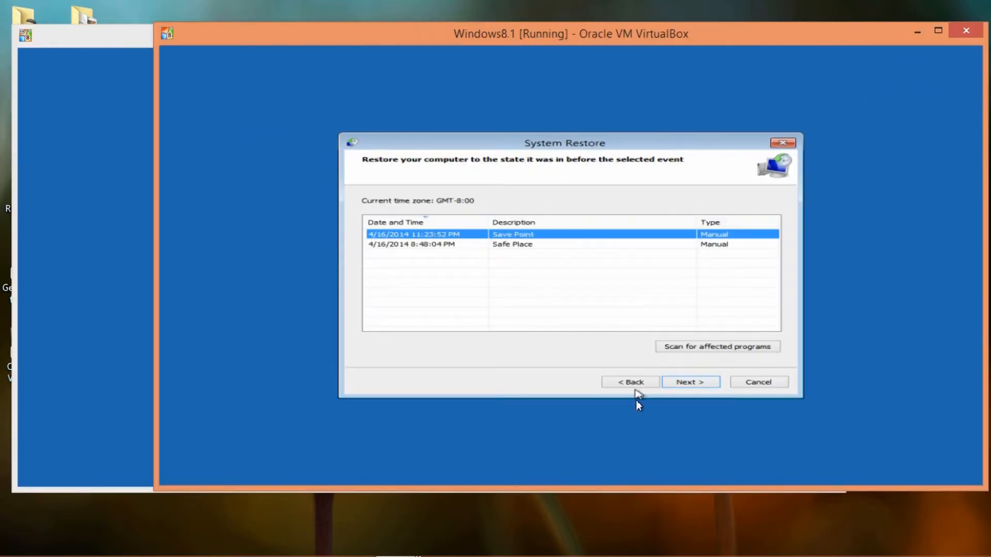
pyautogui.click(688, 383)
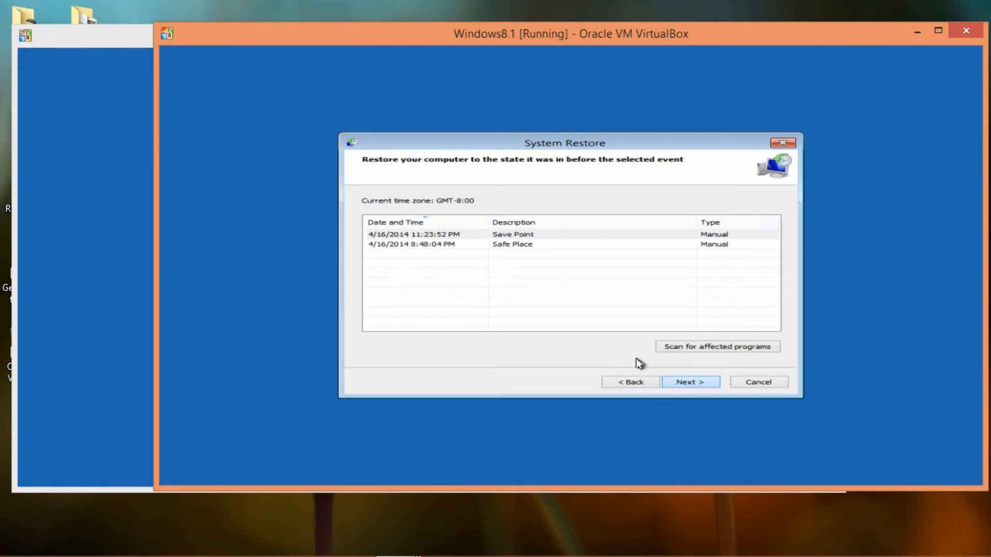
pyautogui.click(692, 381)
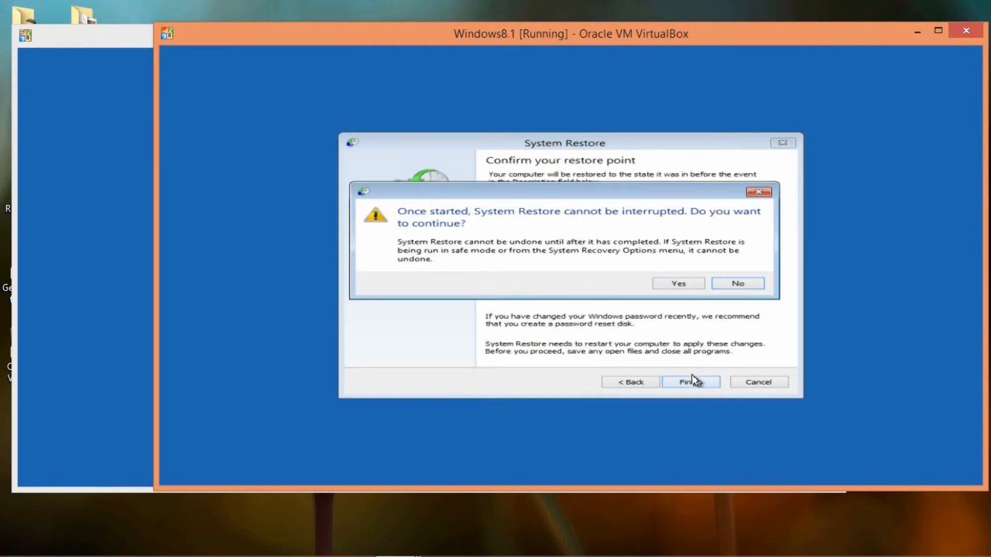
pyautogui.click(680, 284)
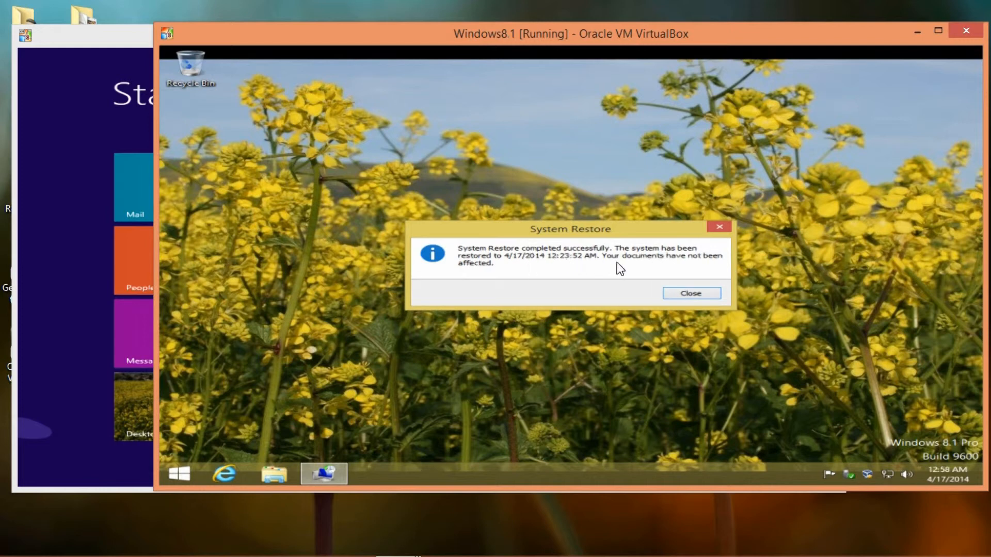
# Step: Close the System Restore completion message in Windows 8.1, and open the Windows 8 desktop to close its message too
pyautogui.click(700, 297)
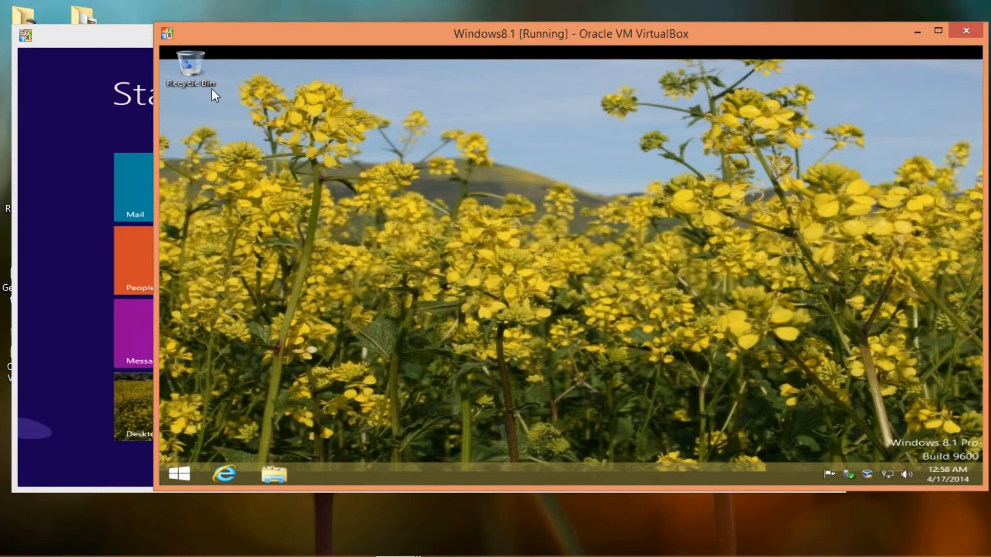
pyautogui.click(132, 38)
pyautogui.click(270, 424)
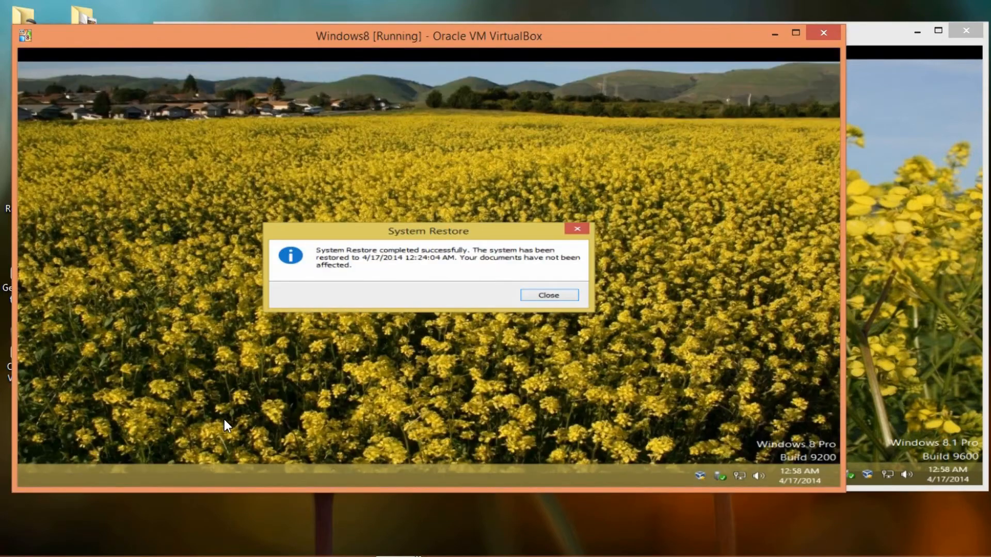
pyautogui.click(556, 299)
# Step: Search for "defender" from the Start screen of the Windows 8.1 virtual machine and open Windows Defender
pyautogui.click(896, 300)
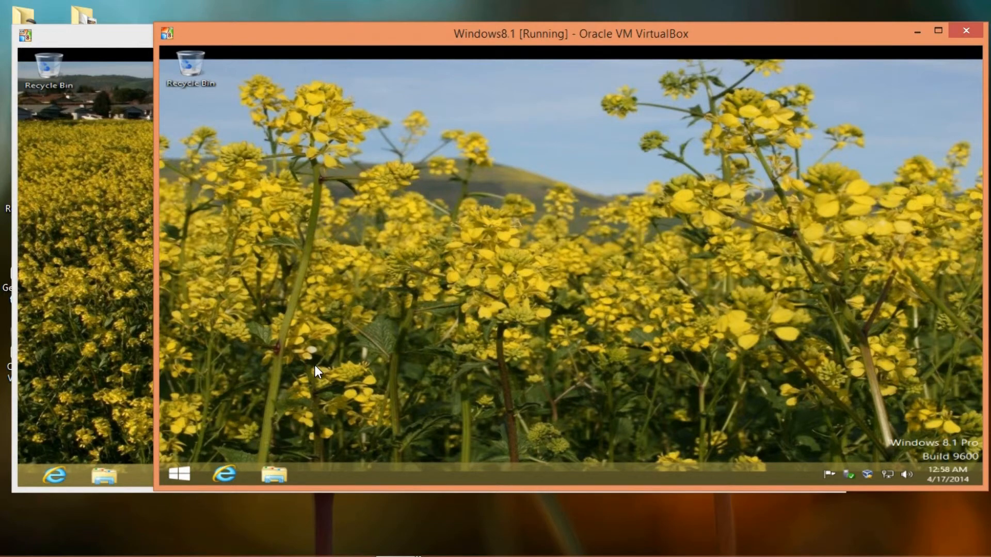
pyautogui.press('super')
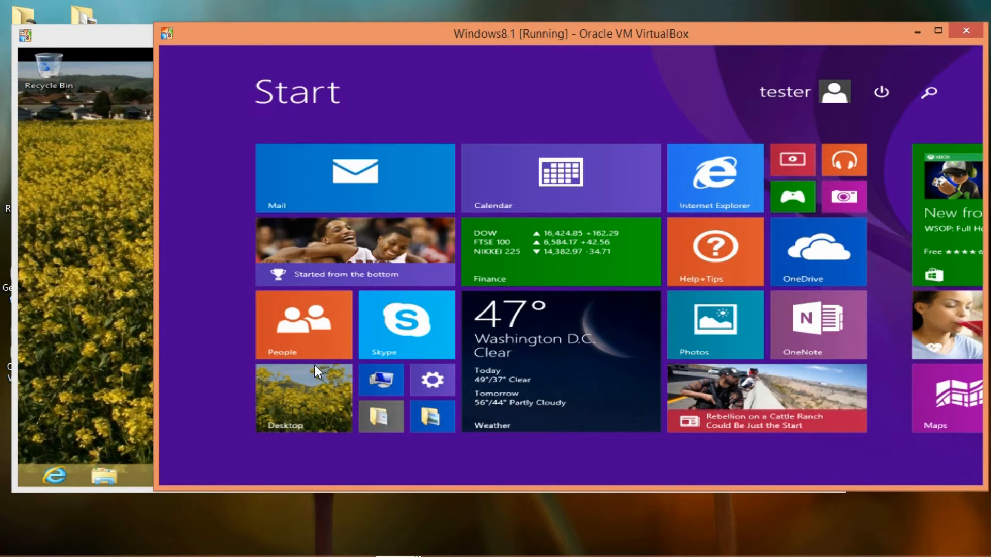
pyautogui.write('defender')
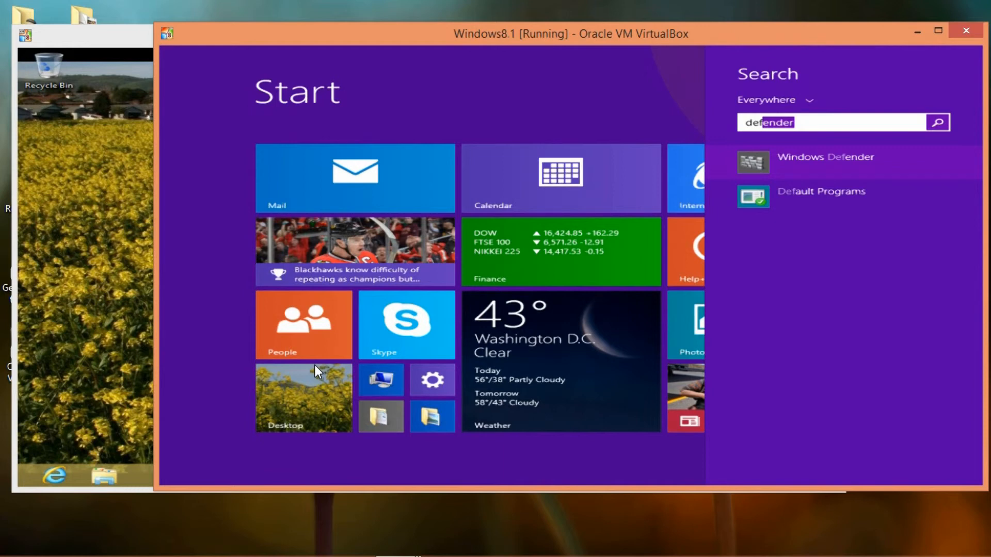
pyautogui.click(814, 171)
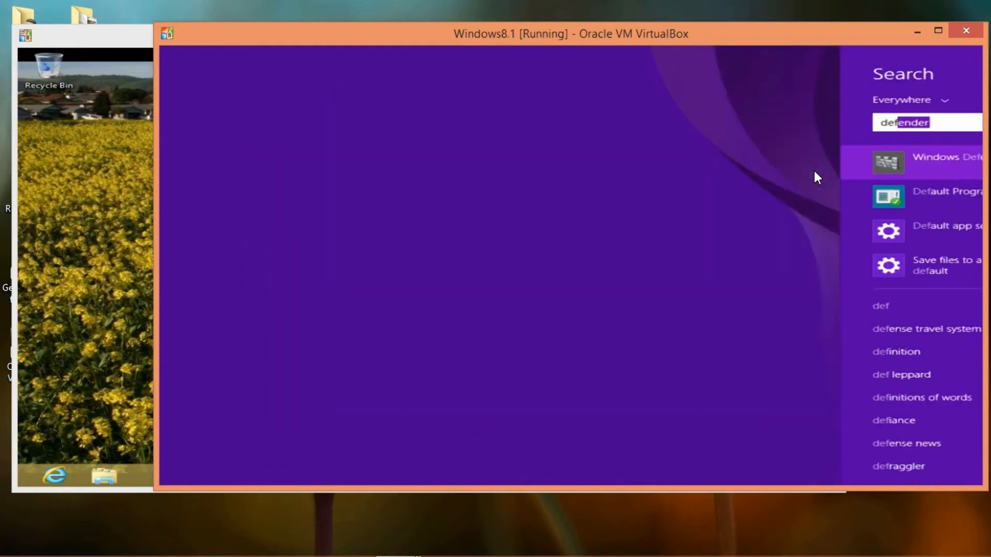